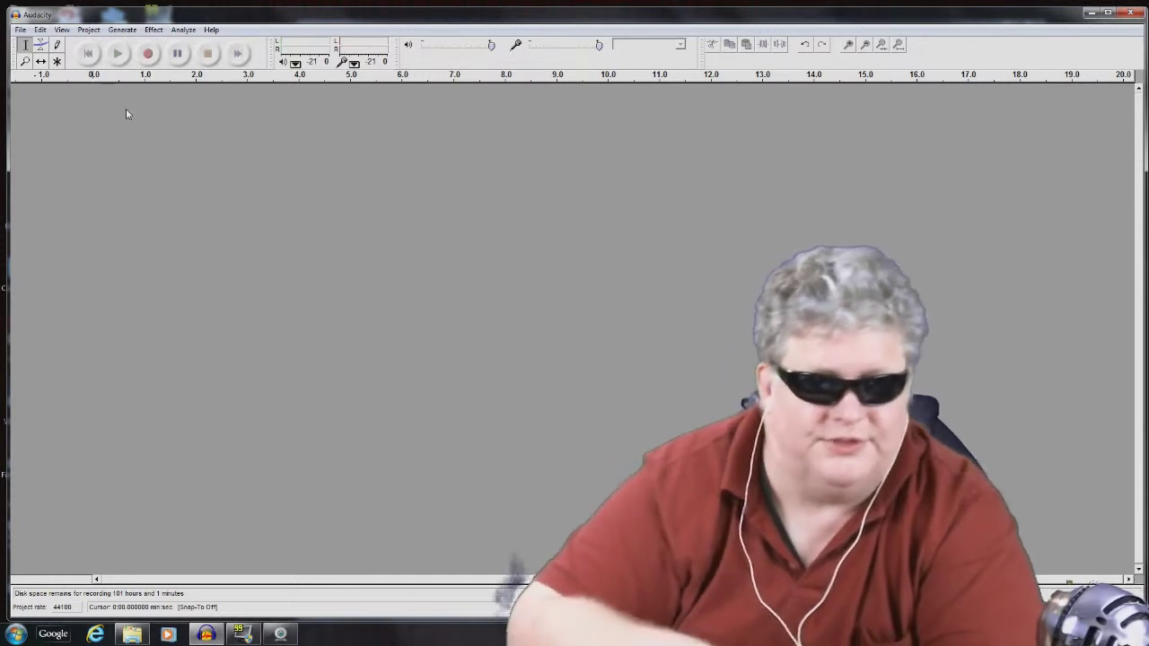
- Record about 35 seconds of speech onto a new mono track
click(149, 55)
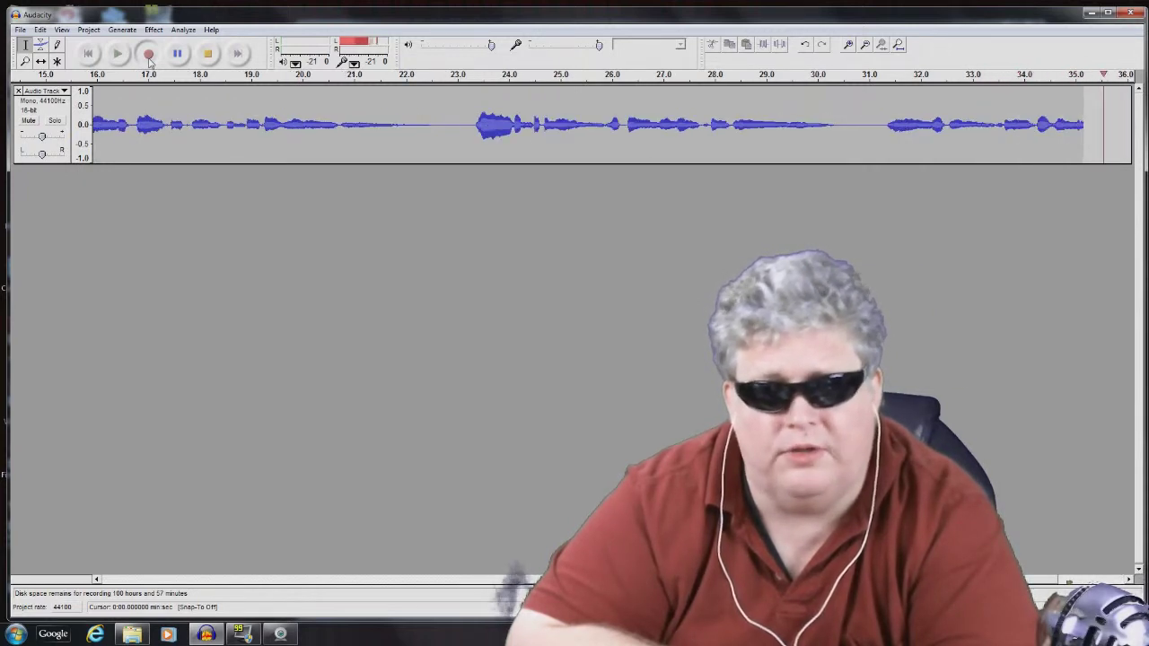
click(207, 54)
- Return the playhead to 0 seconds at the beginning of the recorded track
click(89, 53)
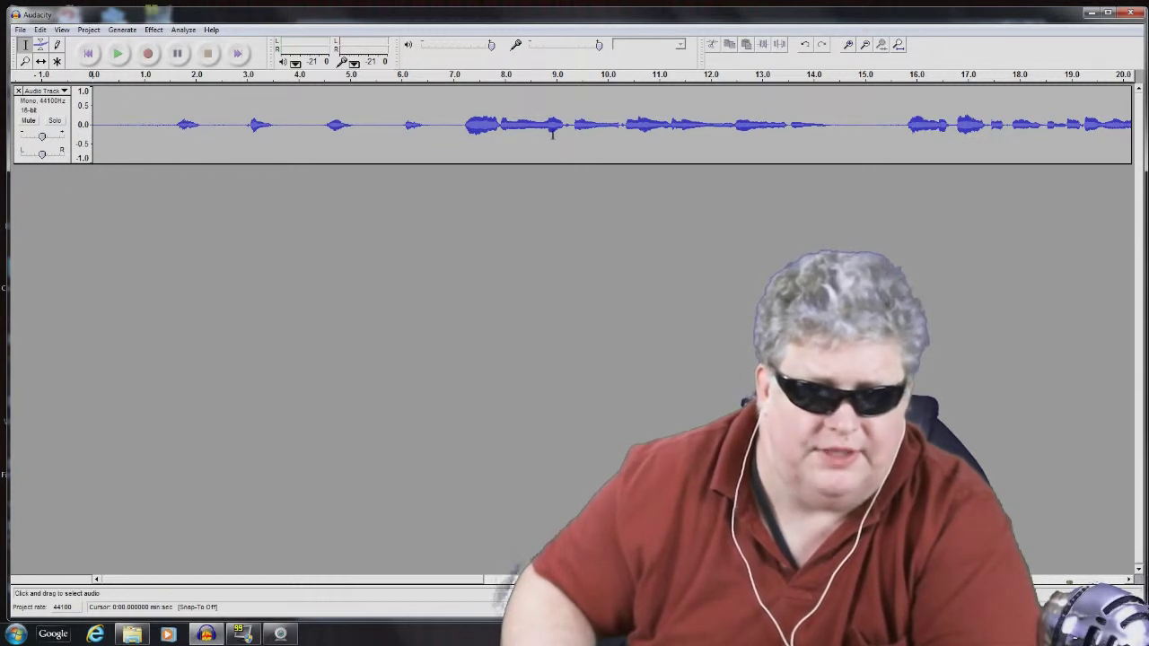
- Record a second speech track beneath the first, running past 48 seconds
click(149, 53)
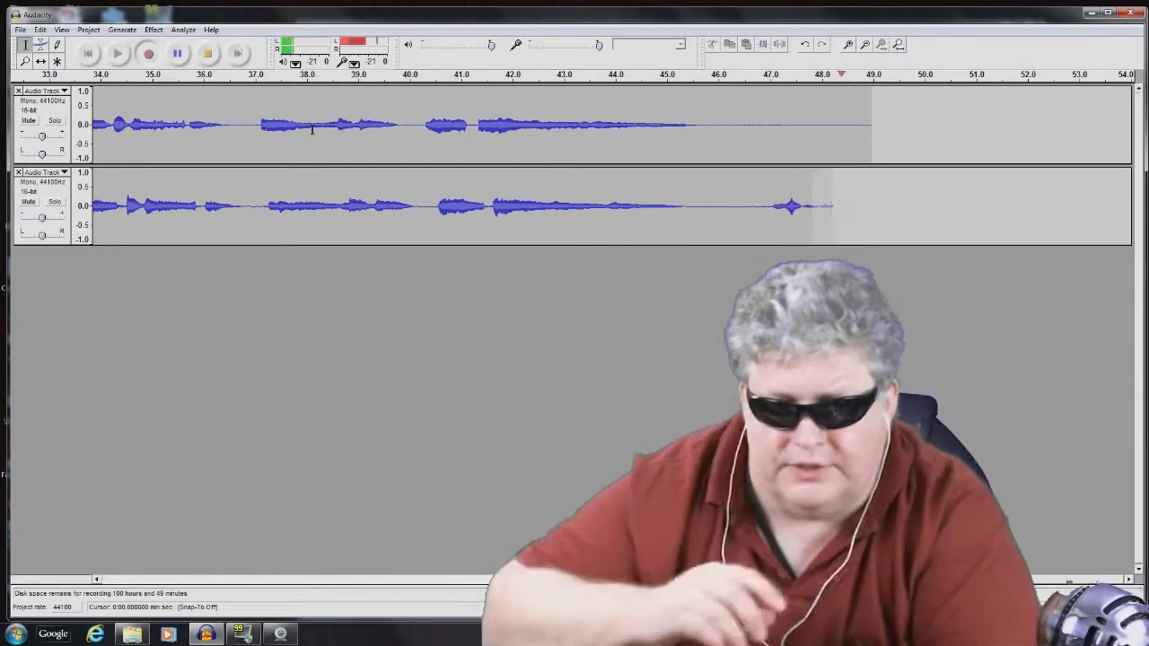
click(208, 53)
- Play both speech tracks from the start, then place the cursor near 46.7 s on track 2
scroll(575, 166, left, 3)
scroll(574, 166, left, 5)
scroll(274, 527, left, 15)
click(119, 54)
click(640, 205)
click(119, 54)
click(216, 56)
scroll(142, 538, left, 10)
scroll(87, 536, right, 9)
scroll(87, 536, right, 1)
scroll(365, 484, left, 5)
scroll(365, 485, right, 6)
key(ctrl+shift+a)
scroll(575, 166, left, 4)
scroll(575, 166, right, 4)
click(89, 54)
click(443, 97)
- Select the region from about 2.0 to 6.7 seconds on the second track
drag(448, 109, 90, 121)
drag(439, 187, 196, 189)
drag(447, 584, 331, 564)
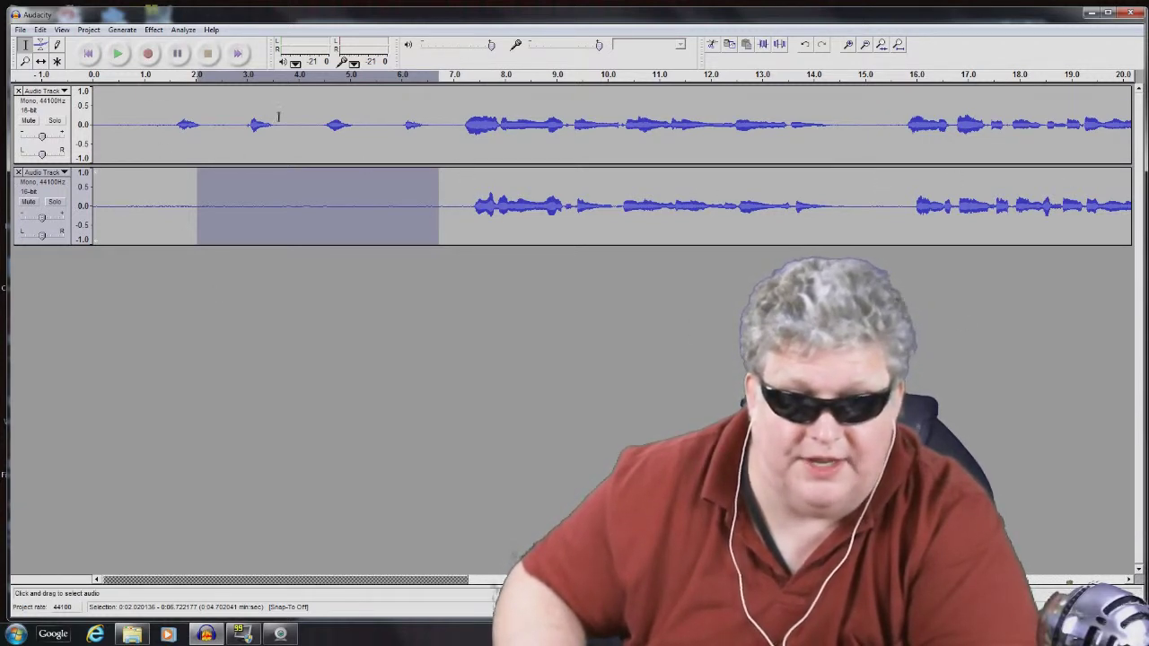
scroll(440, 359, right, 5)
- Delete the second track's tail from about 46.8 to 51.5 seconds
scroll(611, 166, right, 12)
click(644, 213)
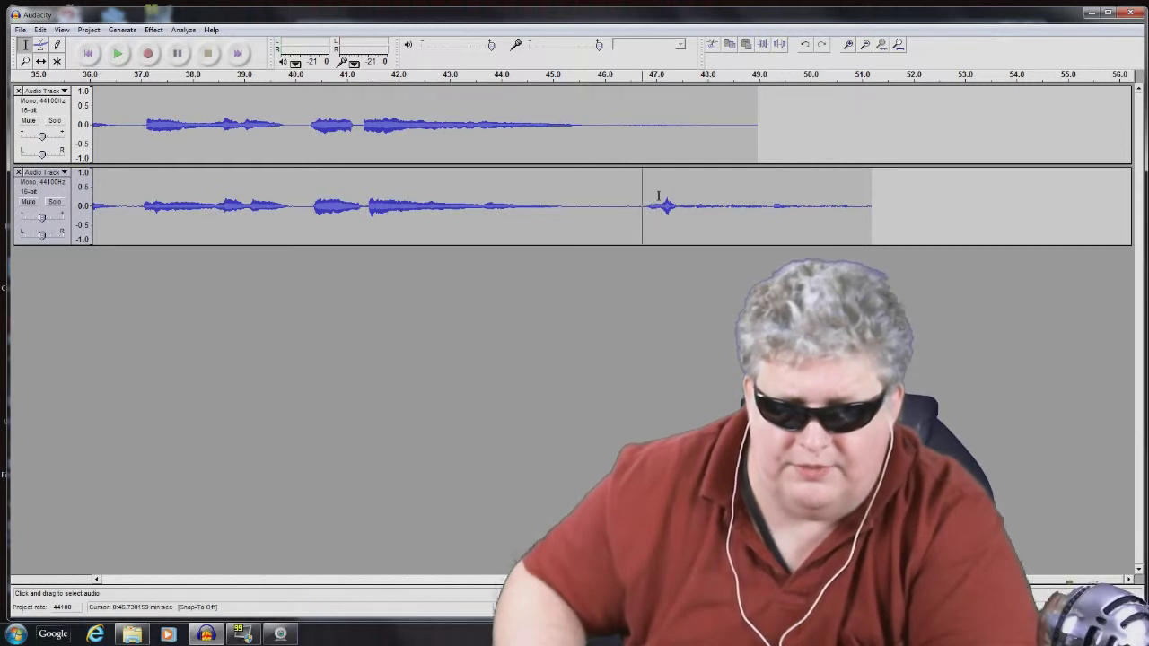
drag(647, 193, 887, 195)
click(40, 30)
click(61, 132)
- Delete the stretch from about 46.8 to 49.6 seconds on the first track
drag(767, 122, 854, 123)
drag(759, 121, 903, 113)
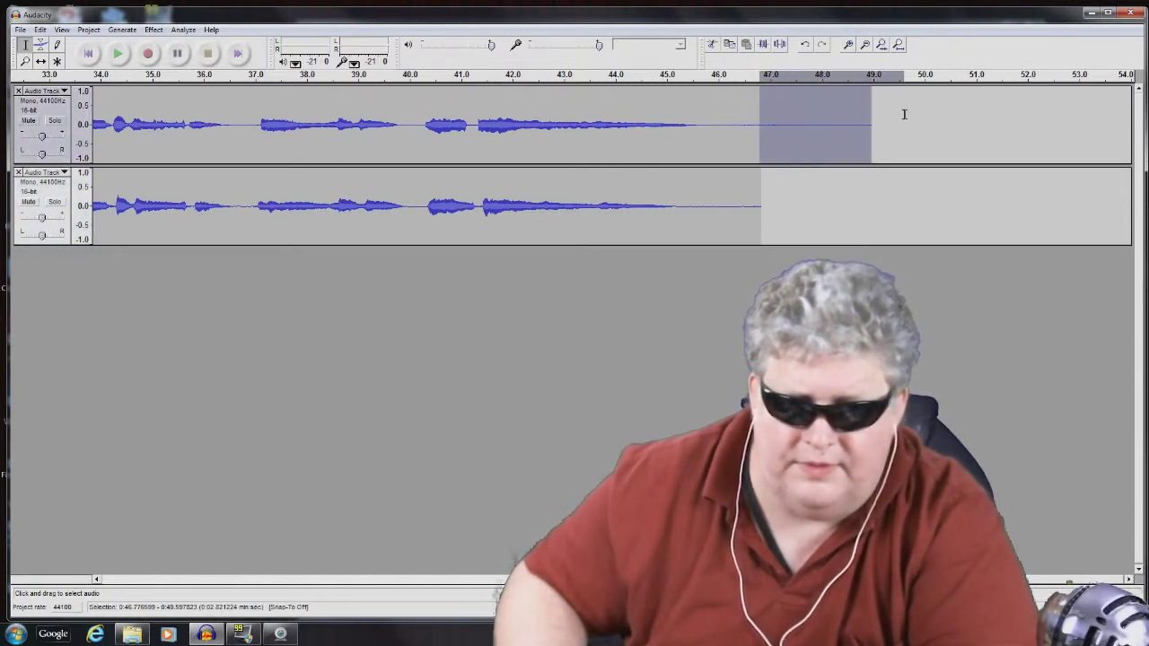
click(41, 29)
click(61, 132)
scroll(48, 580, left, 10)
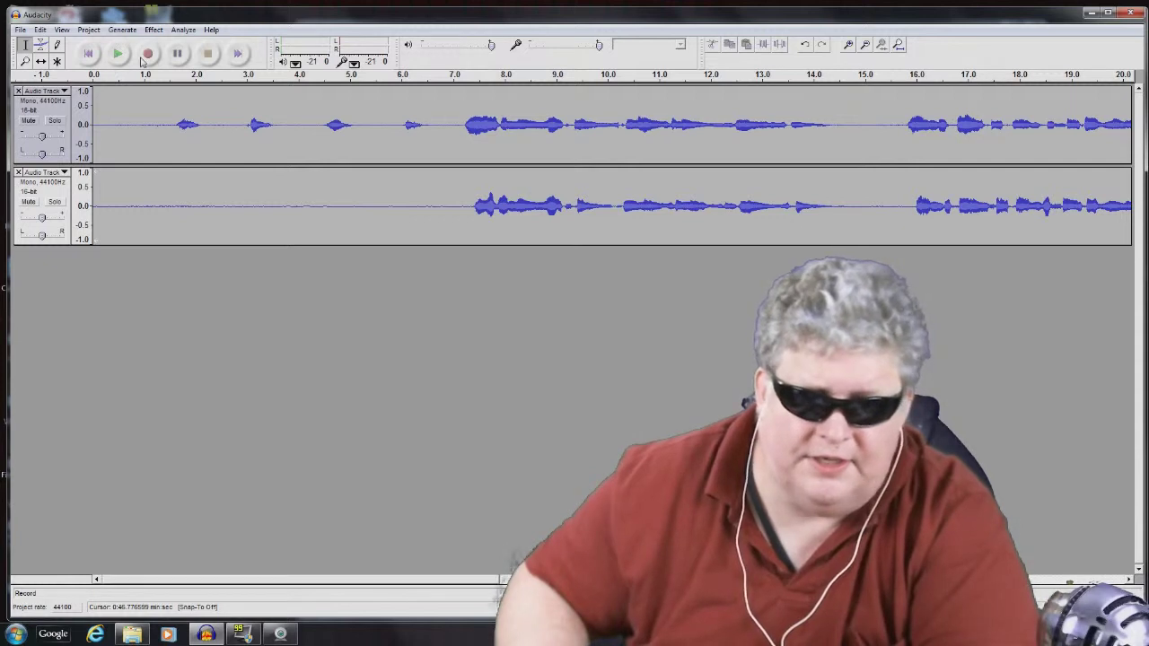
click(18, 92)
- Remove the remaining voice track and record about 9 seconds of claps on a new track
click(18, 92)
click(149, 54)
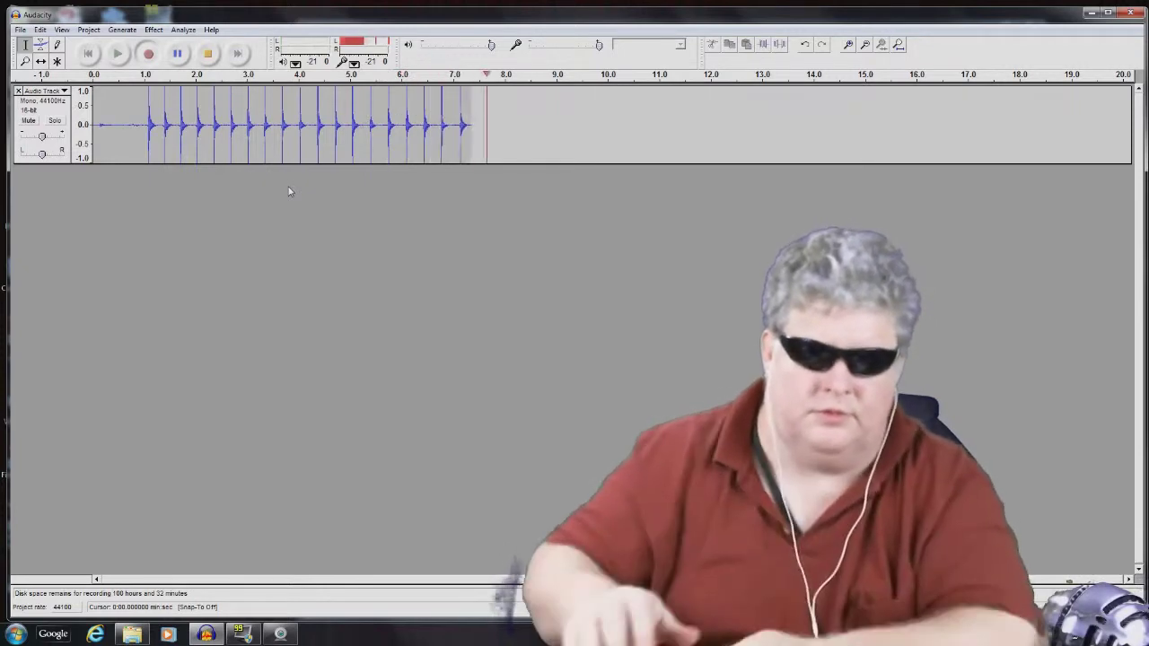
click(209, 53)
- Stop playback and record a second clap track beneath the first
key(space)
click(149, 55)
key(space)
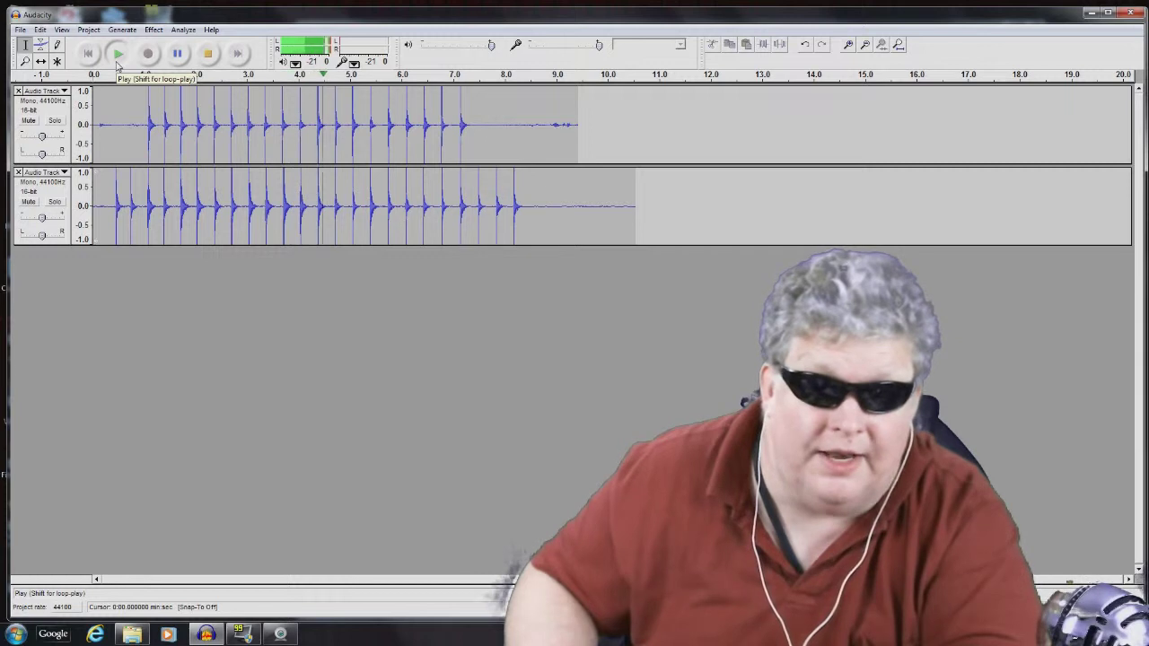
- Record a third clap track of about 11.2 seconds and play all three together
click(151, 54)
key(space)
click(119, 55)
key(space)
click(120, 54)
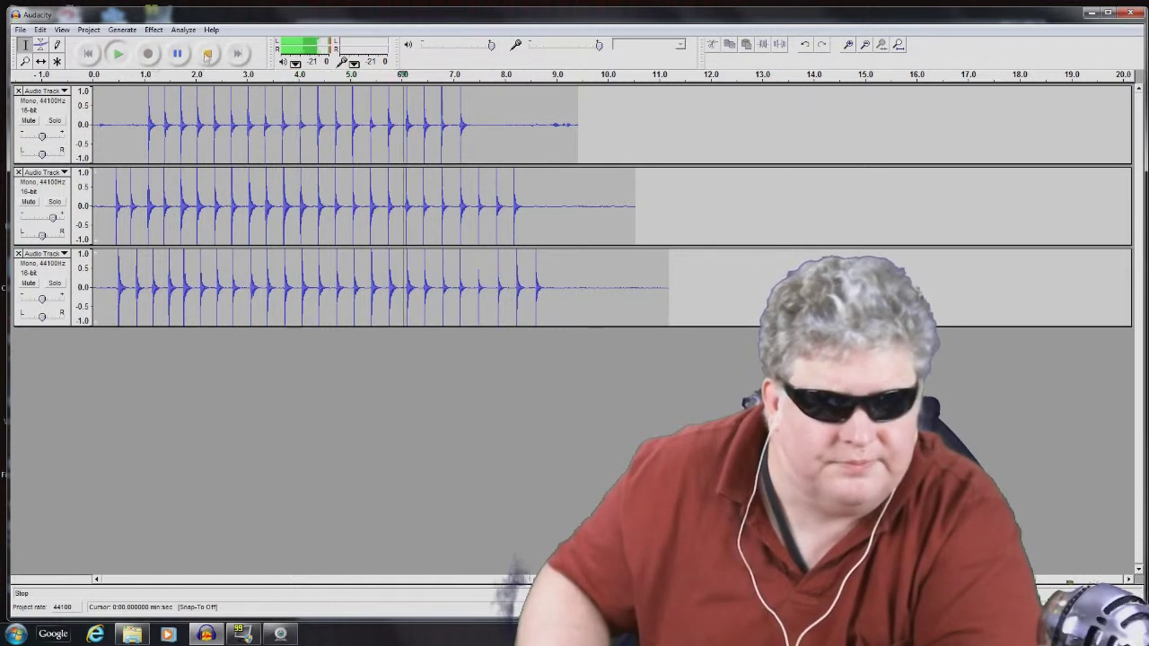
click(208, 55)
click(119, 55)
click(206, 55)
drag(34, 155, 31, 154)
- Play the mix to hear the left-panned first track, then record a fourth track
click(119, 56)
click(154, 56)
- Finish recording the fourth track and play all four tracks together
click(212, 54)
click(117, 55)
key(space)
- Lower track 4's gain to -12 dB and then further, replaying the mix to compare
drag(27, 381, 34, 383)
click(207, 55)
click(121, 54)
click(207, 54)
drag(63, 380, 50, 380)
click(120, 54)
click(208, 54)
- Mute clap tracks 2 and 3, then play the remaining mix to check it
click(29, 202)
click(29, 283)
click(120, 55)
key(space)
click(28, 35)
click(855, 191)
click(854, 191)
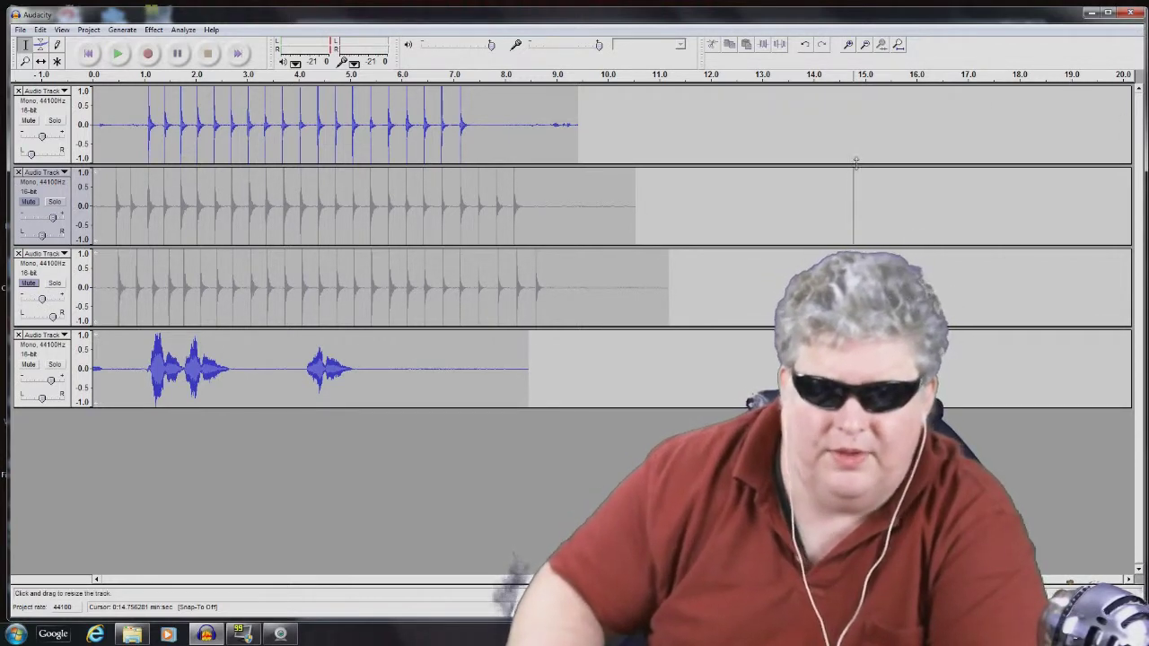